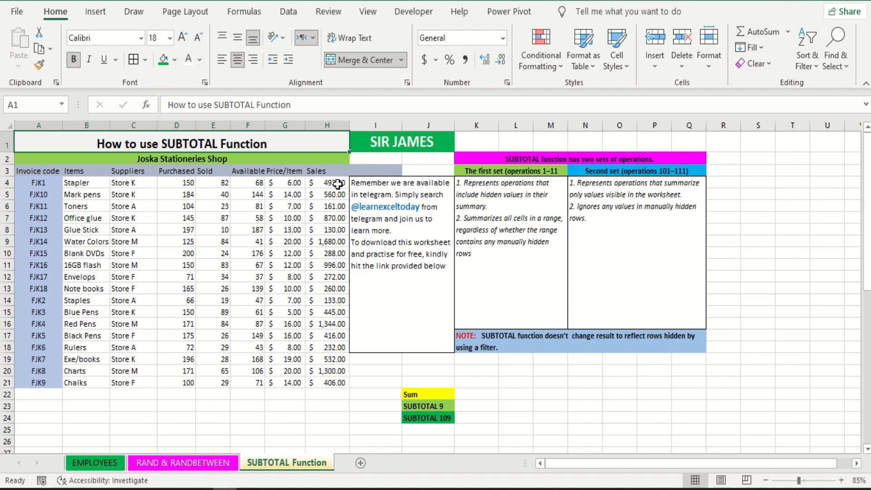
drag(338, 184, 323, 379)
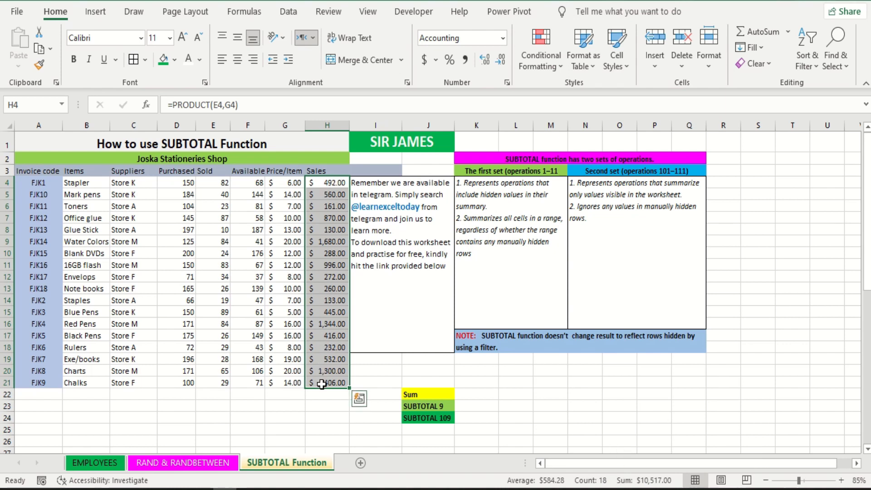
click(329, 205)
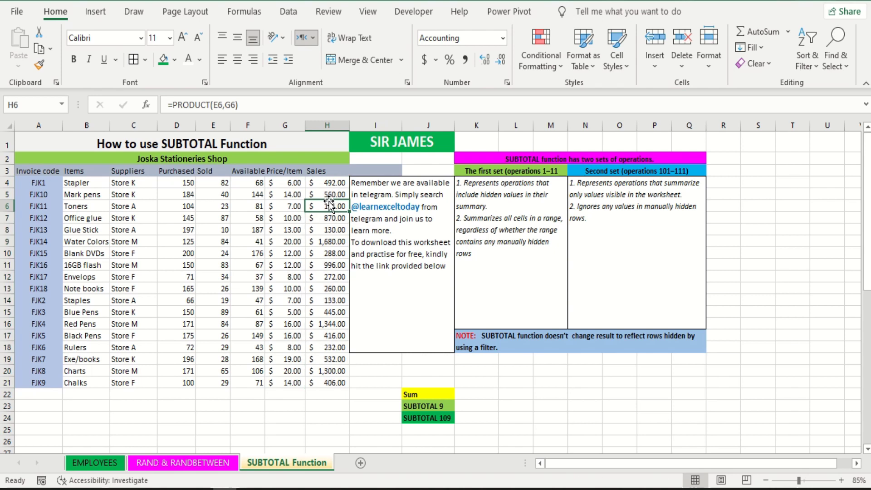
click(533, 172)
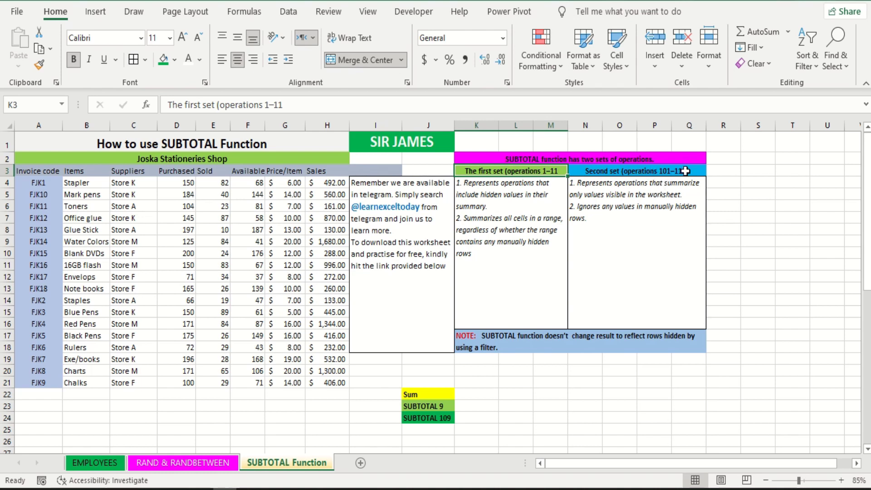
Review the function numbers 1–11 and 101–111 offered by SUBTOTAL, using a trial formula in R3 that is cancelled.
click(728, 169)
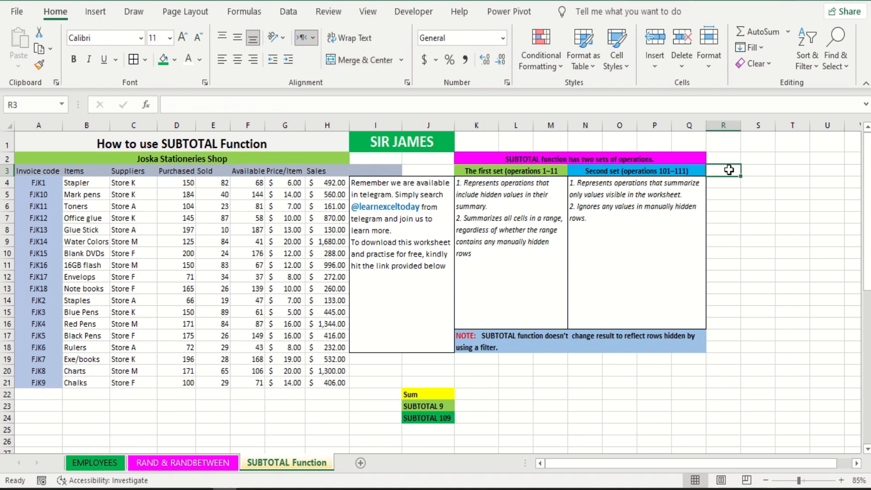
text(=SUB)
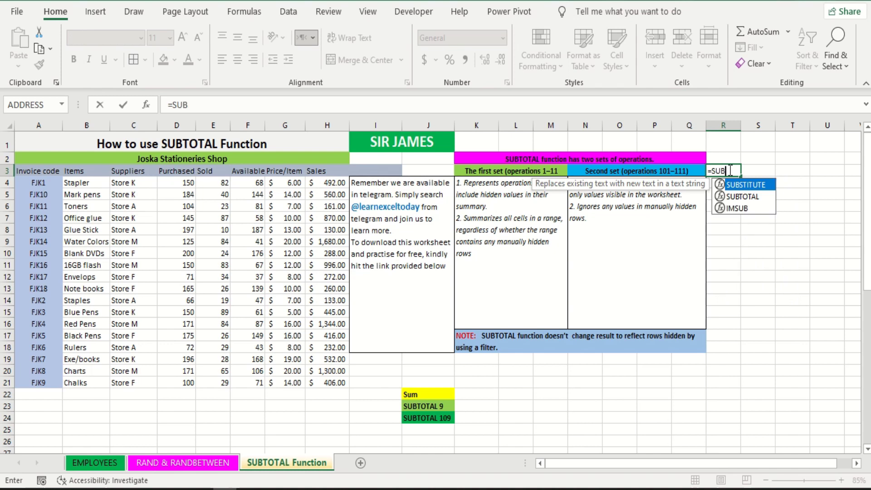
text(T)
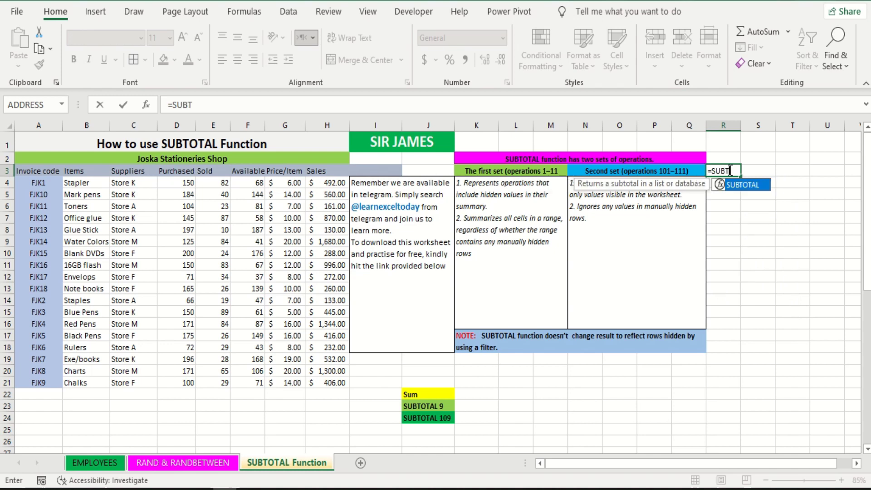
double_click(750, 184)
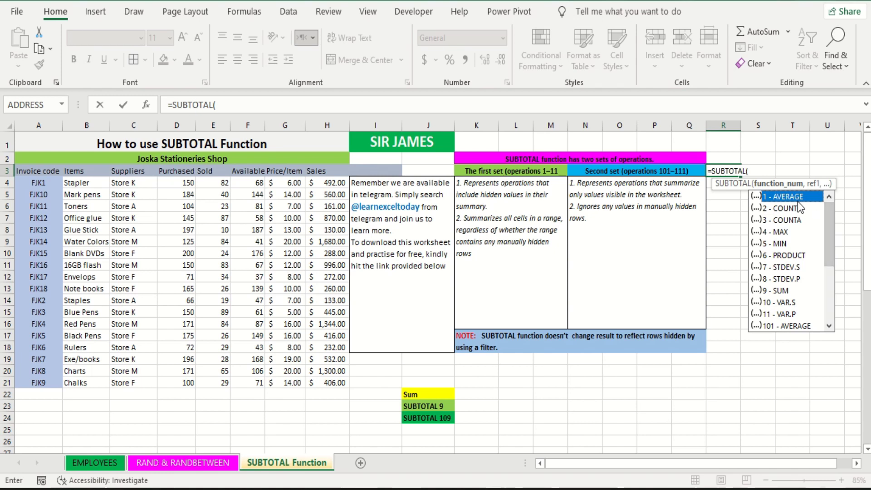
scroll(773, 218, down, 2)
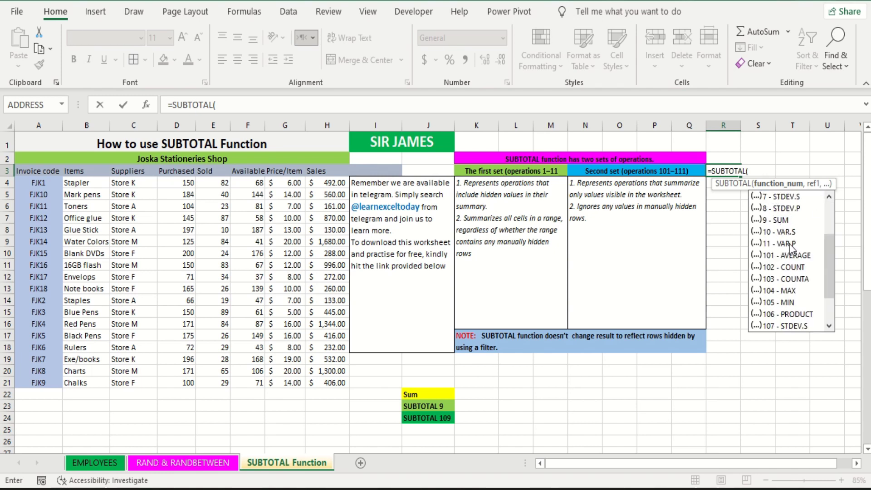
click(788, 256)
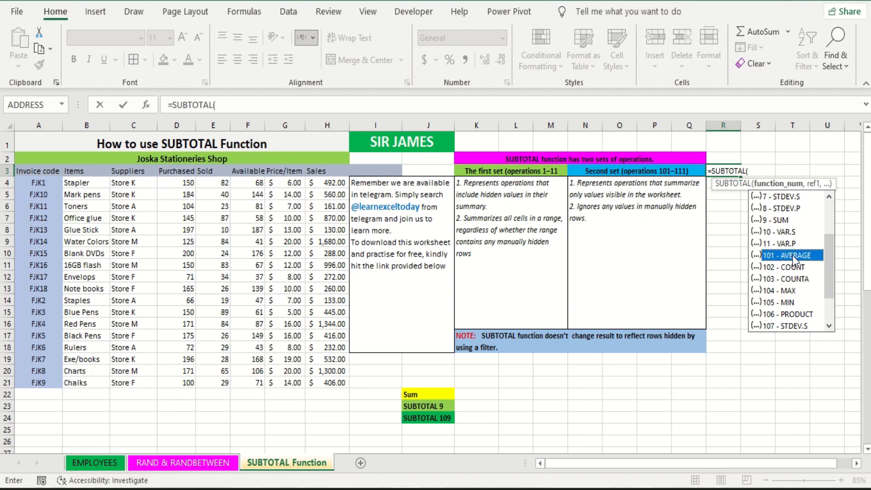
drag(826, 257, 823, 287)
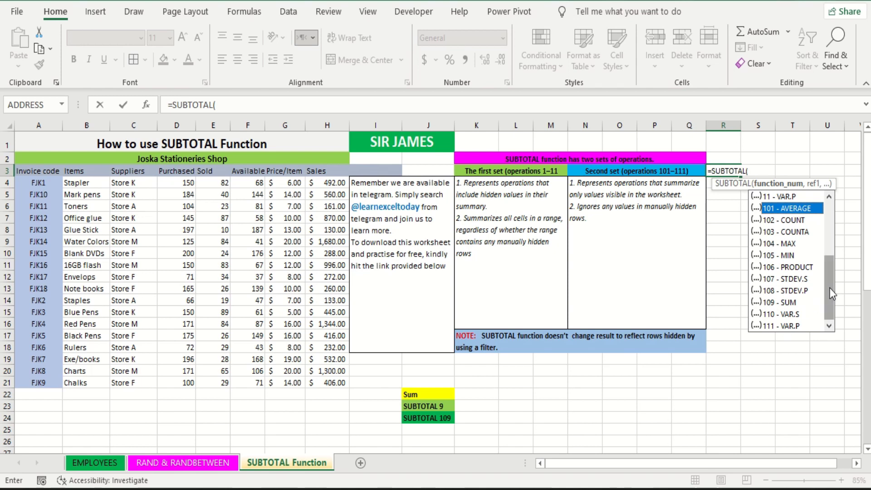
drag(829, 283, 831, 230)
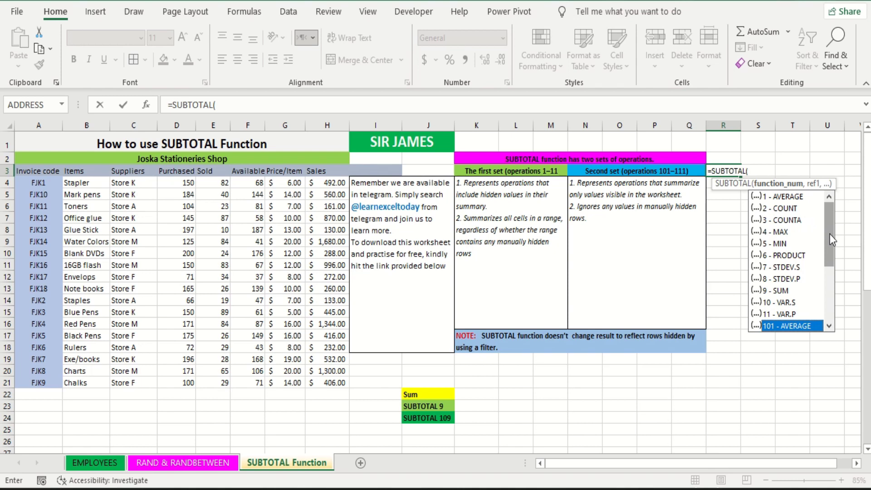
scroll(831, 233, down, 2)
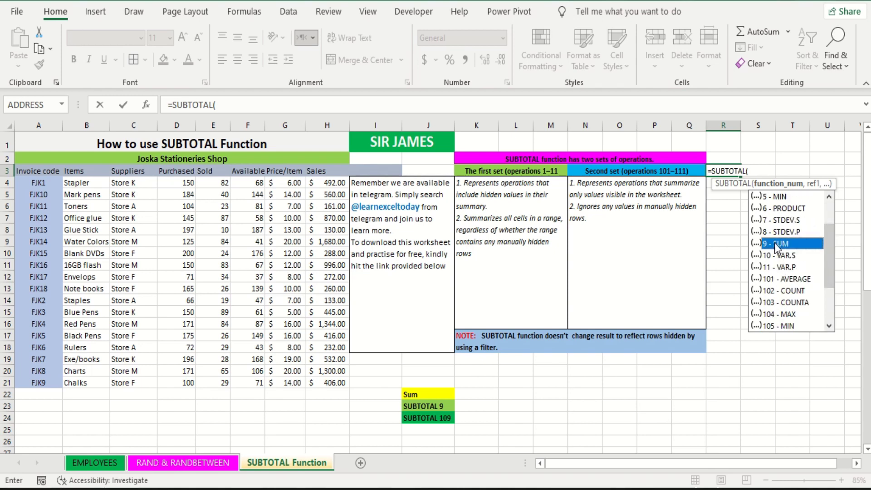
drag(830, 263, 829, 295)
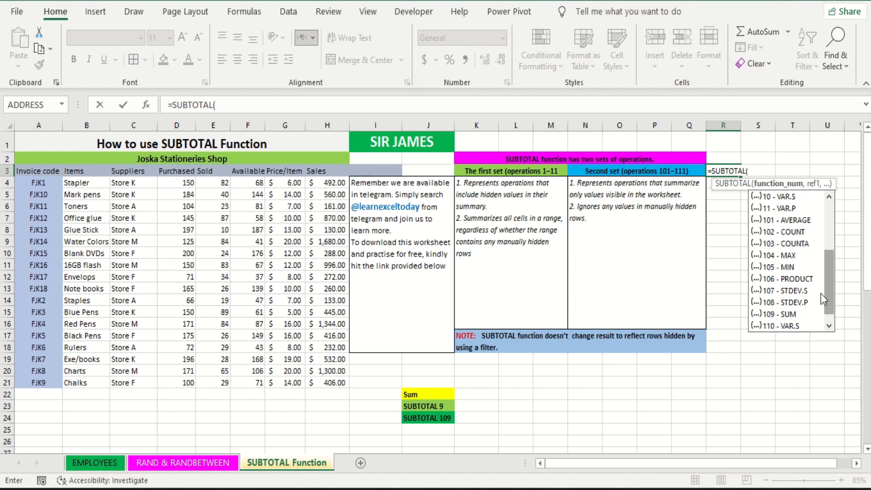
click(828, 324)
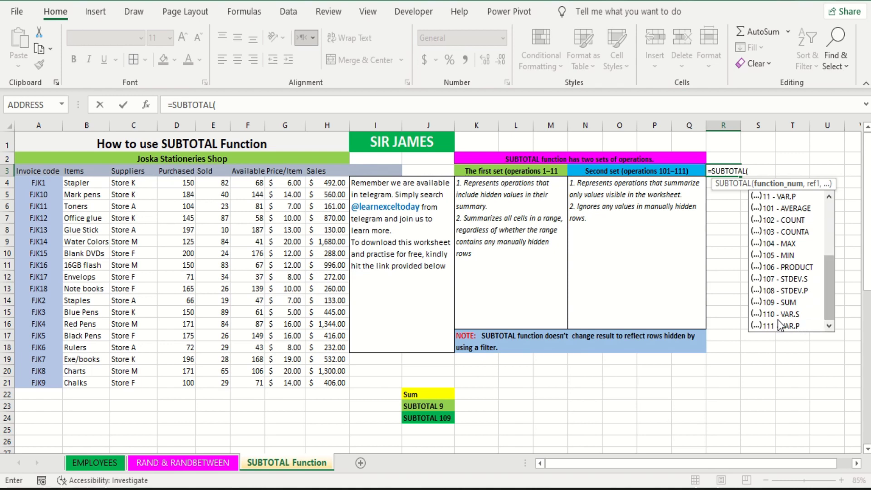
click(770, 303)
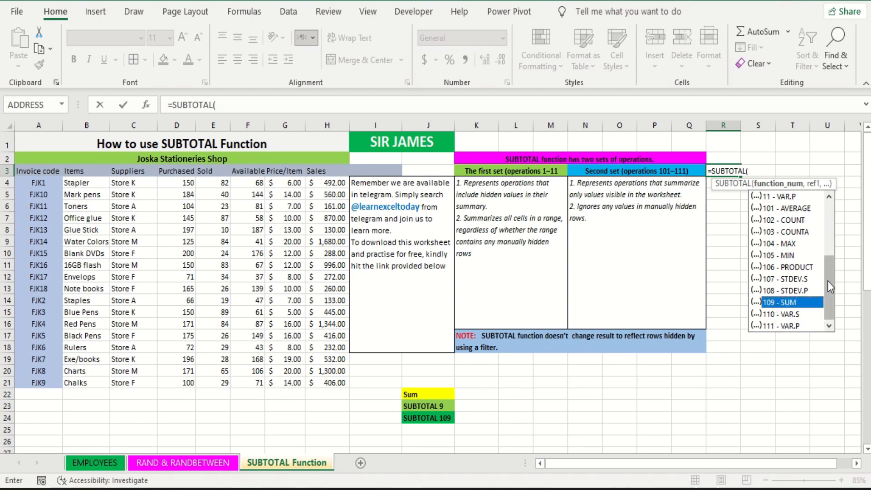
click(467, 394)
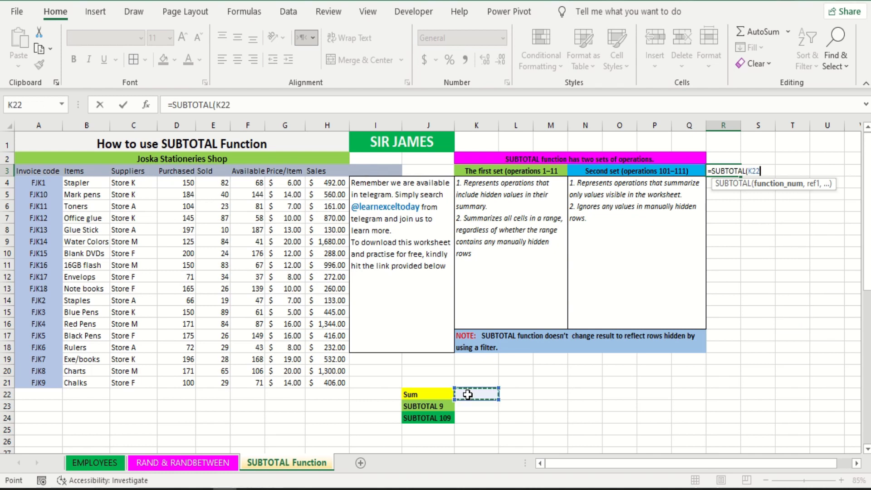
key(Escape)
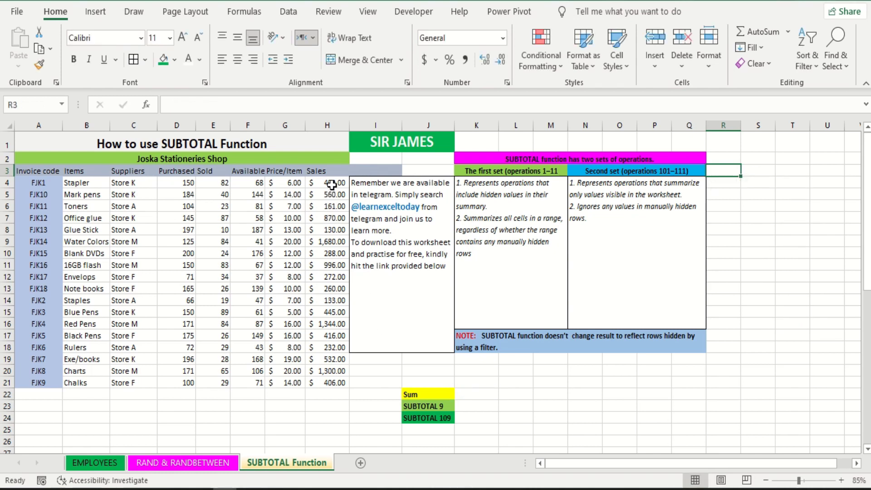
Total the Sales values in K22, beside the Sum label, with the formula =SUM(H4:H21).
drag(331, 185, 331, 371)
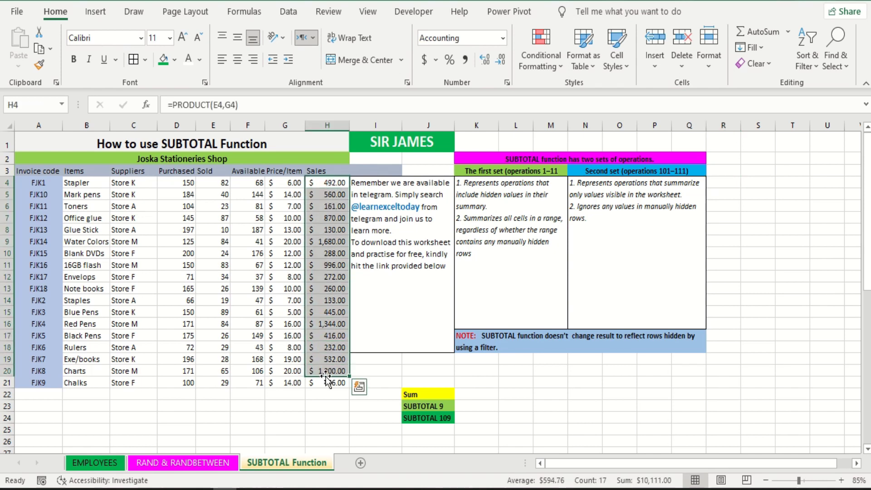
click(473, 394)
double_click(474, 394)
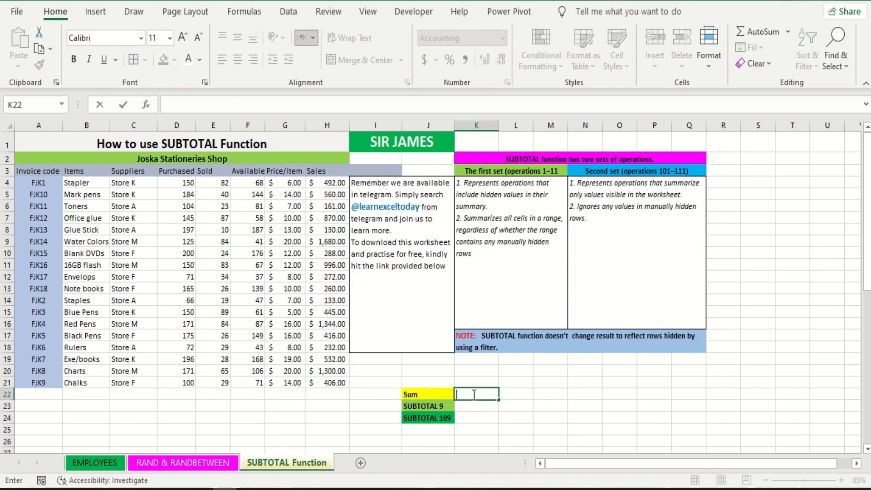
text(=SUM)
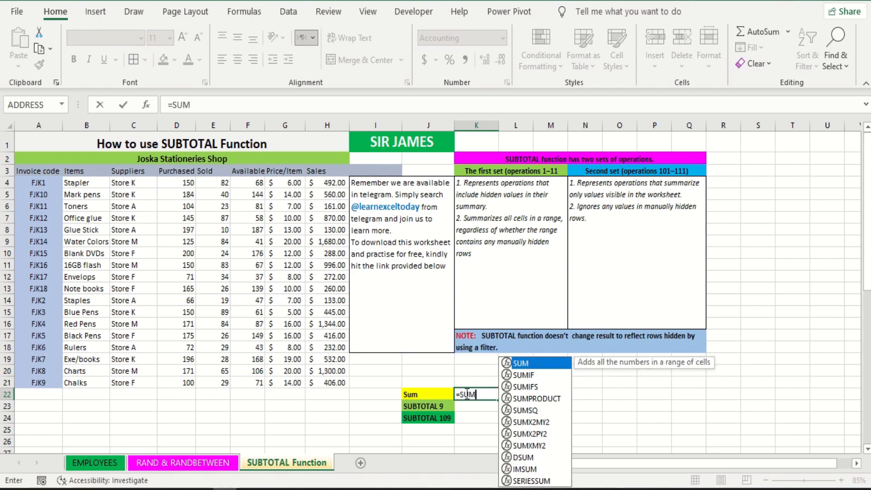
text(()
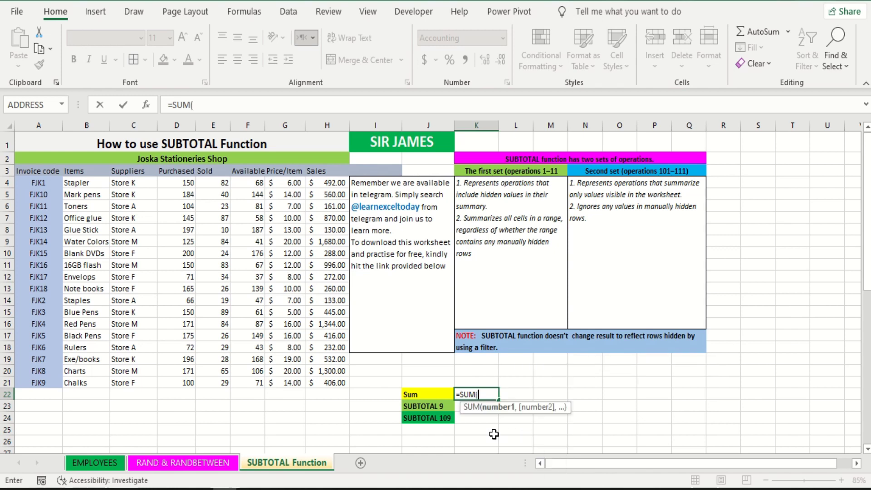
drag(335, 184, 327, 371)
text())
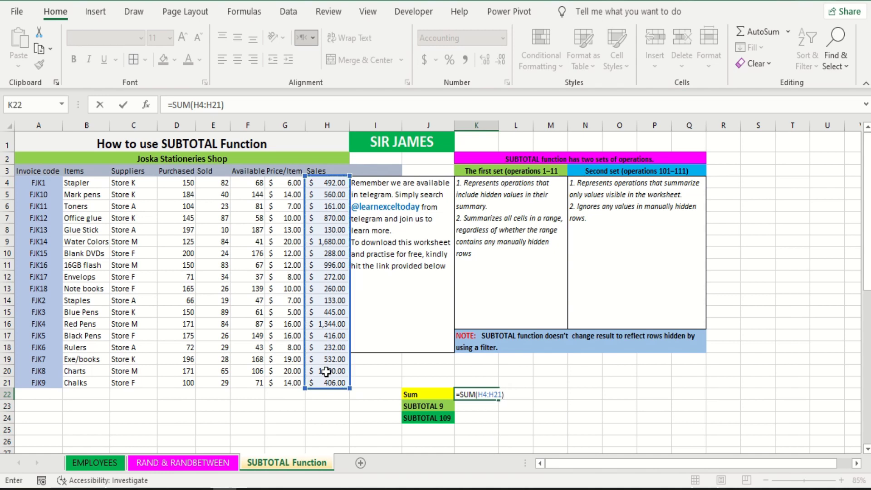
key(Return)
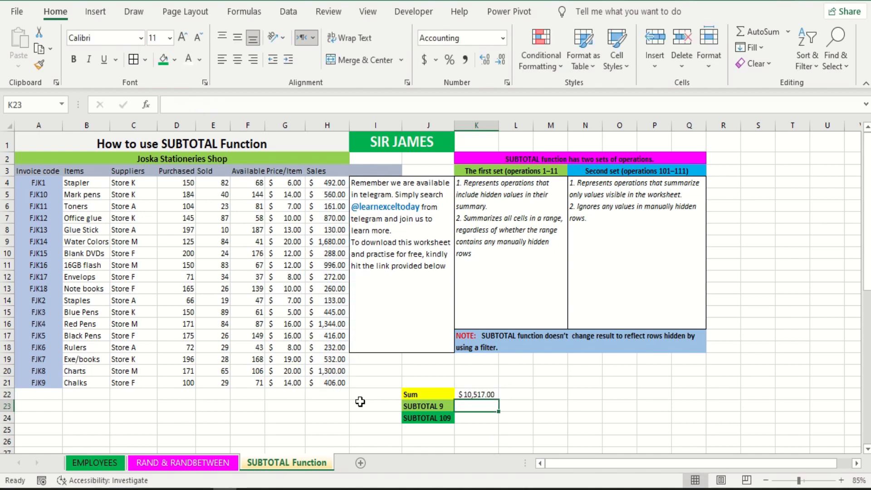
Compare the K22 total with the quick sum of H4:H21, and read the notes on both sets of SUBTOTAL operations.
click(486, 394)
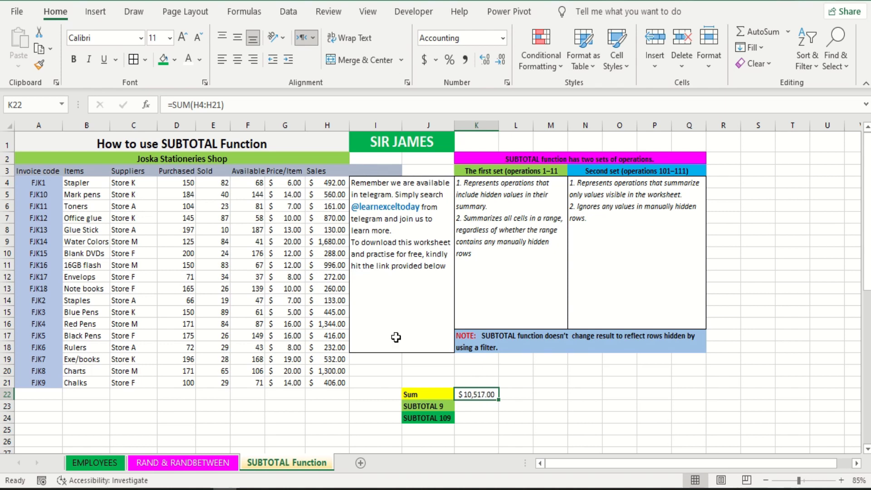
drag(331, 183, 335, 382)
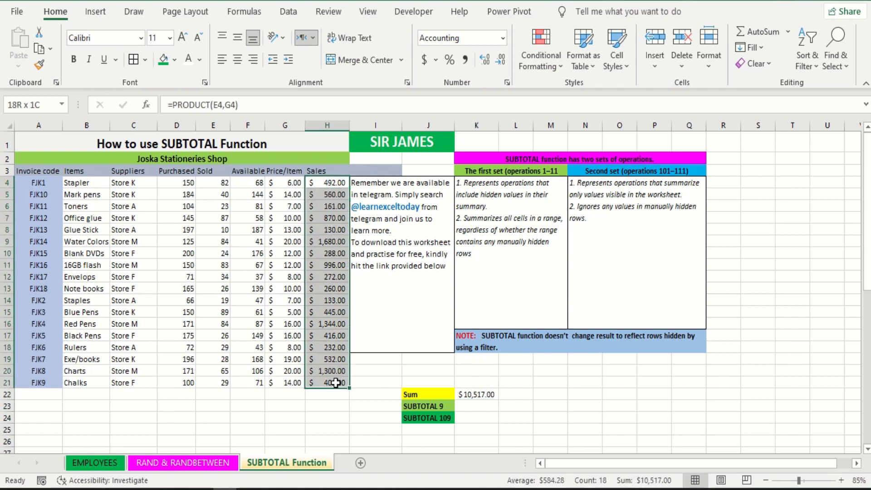
click(653, 482)
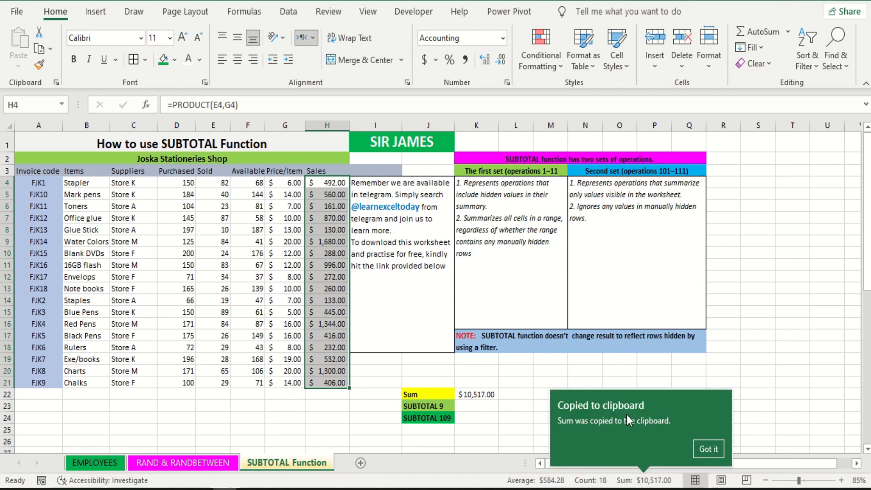
click(709, 449)
click(478, 404)
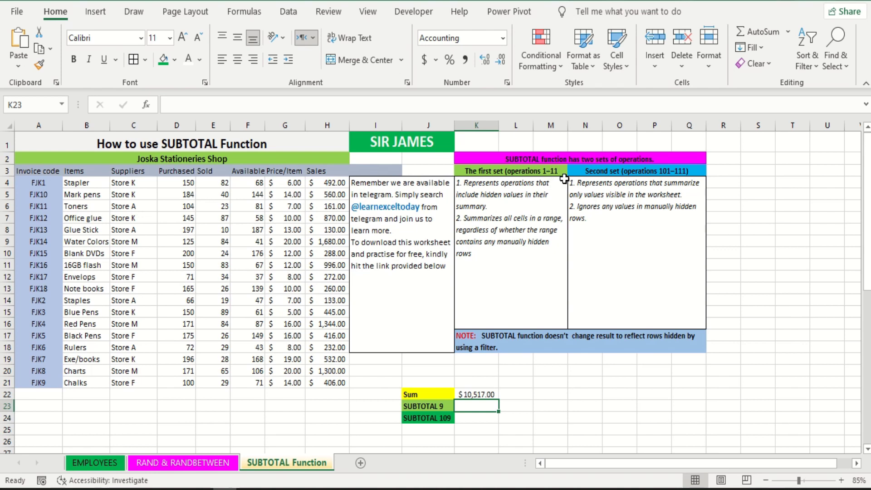
click(541, 216)
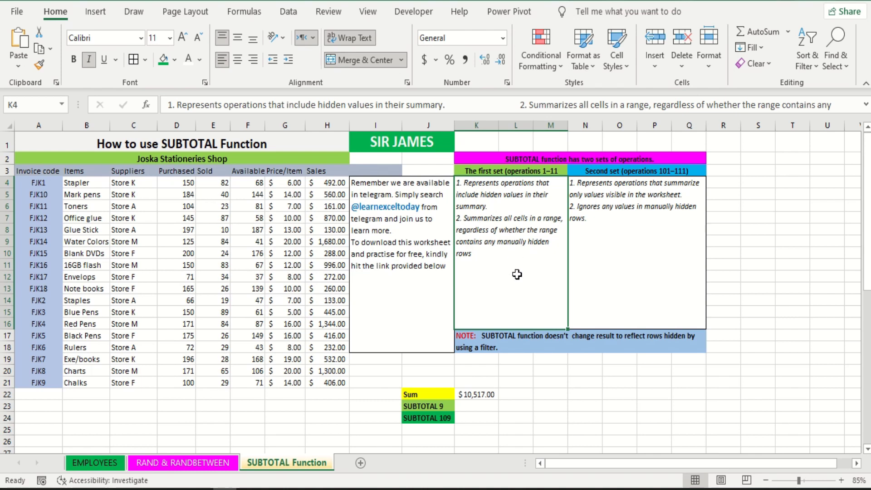
click(608, 241)
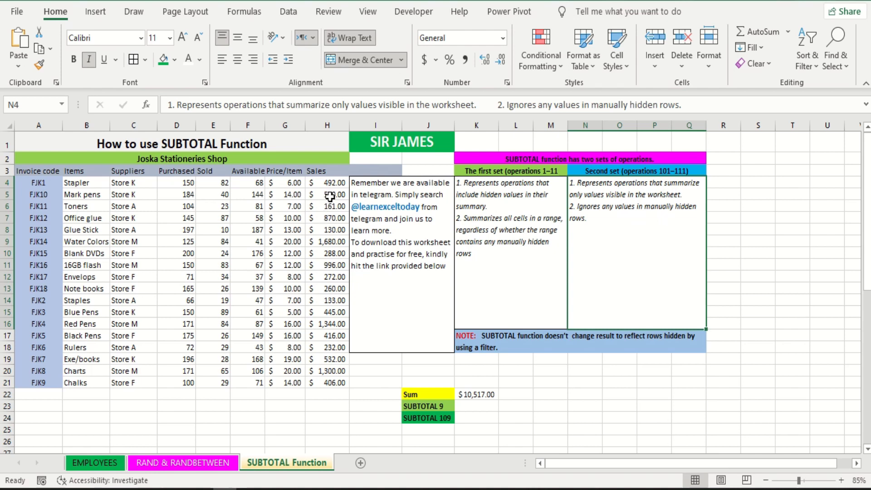
click(481, 404)
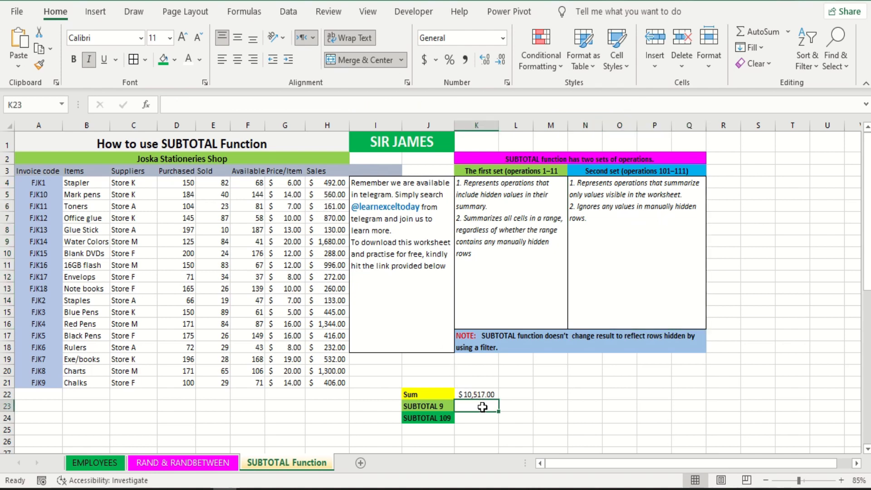
click(505, 228)
click(623, 238)
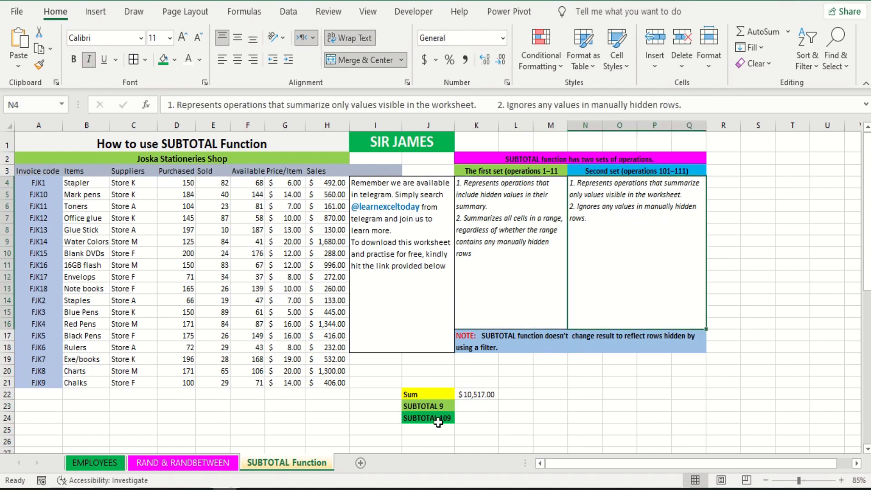
Total the Sales values in K23, beside the SUBTOTAL 9 label, with =SUBTOTAL(9,H4:H21) and compare it with the K22 sum.
double_click(483, 407)
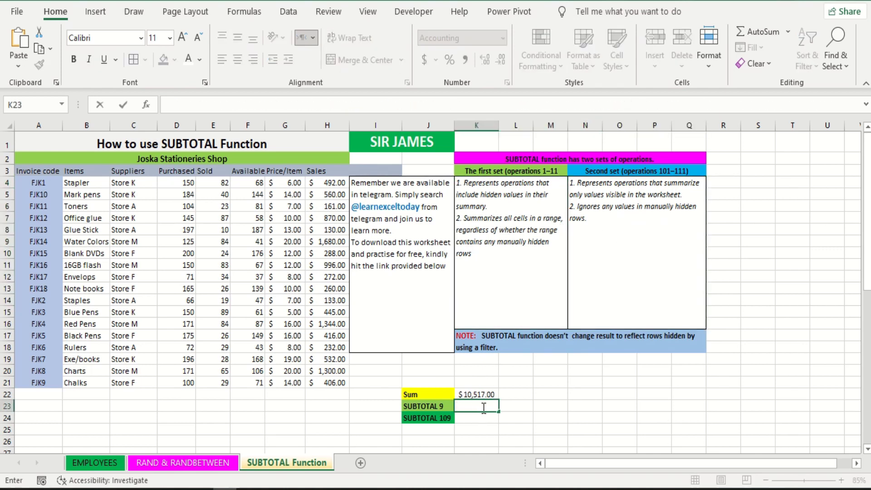
text(=SUB)
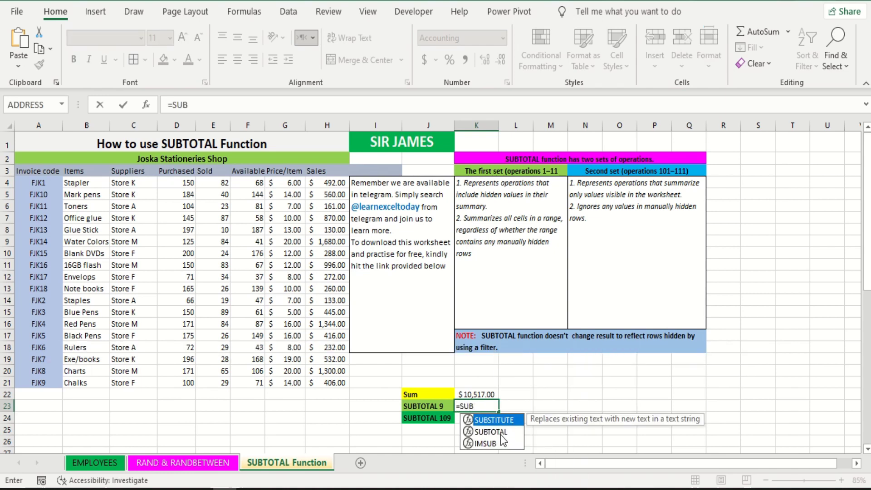
double_click(499, 431)
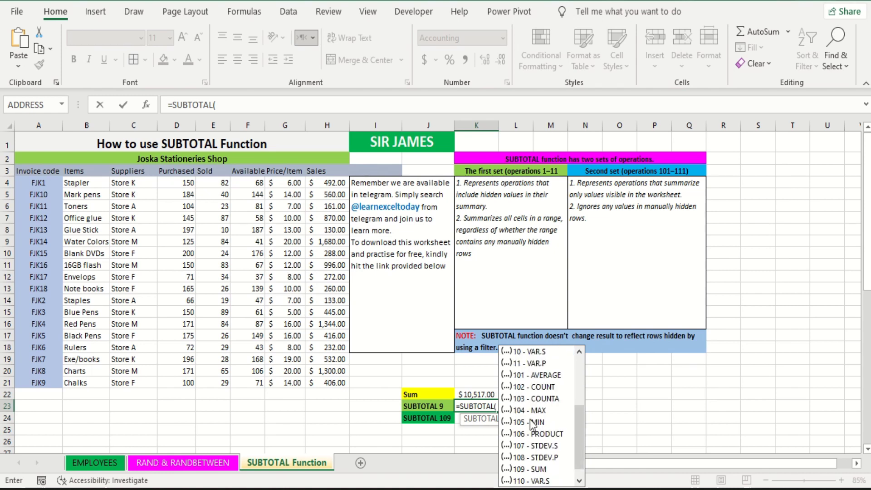
scroll(533, 424, up, 1)
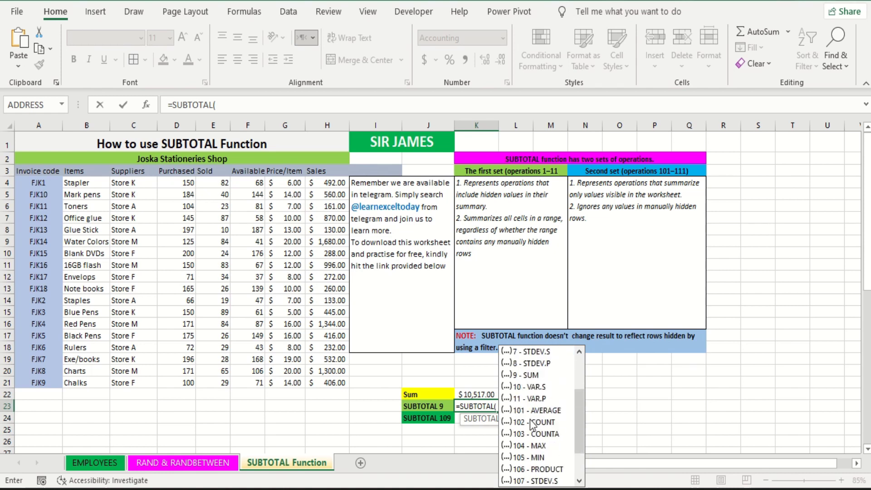
double_click(531, 375)
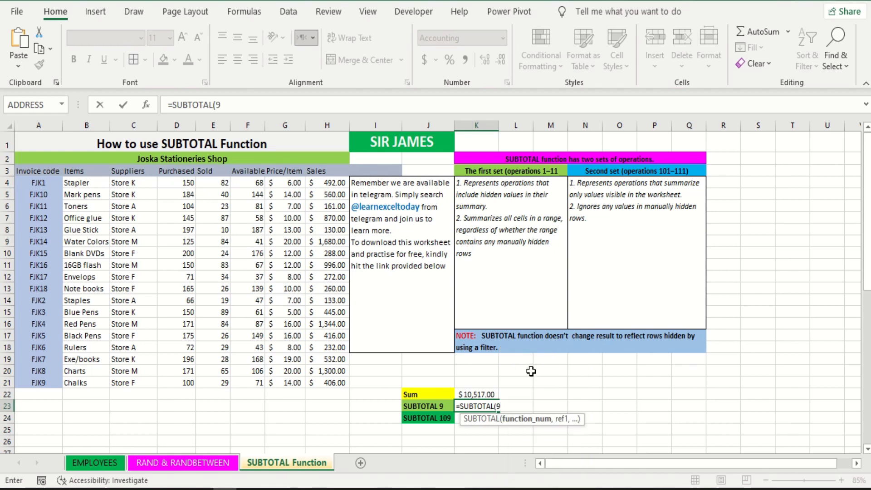
text(,)
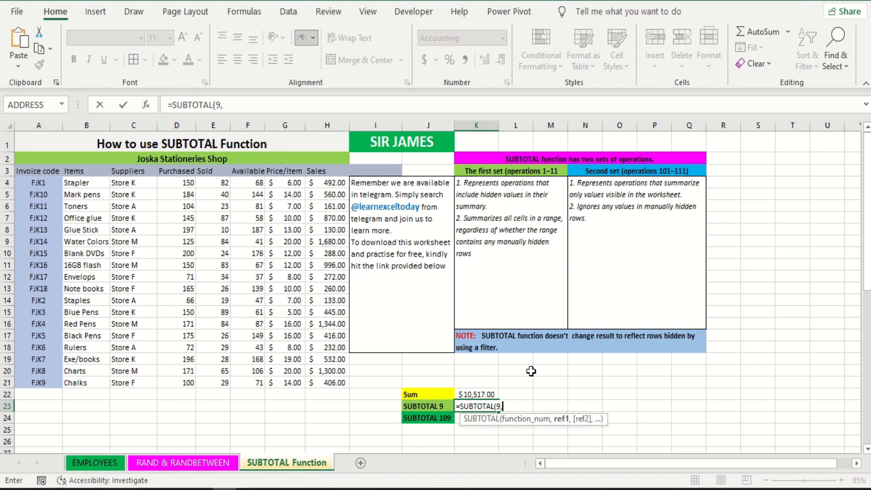
drag(324, 186, 324, 382)
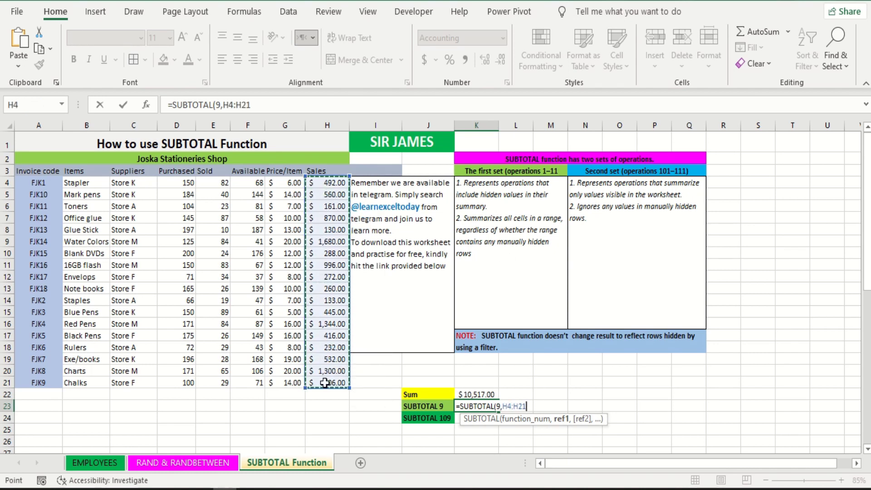
text())
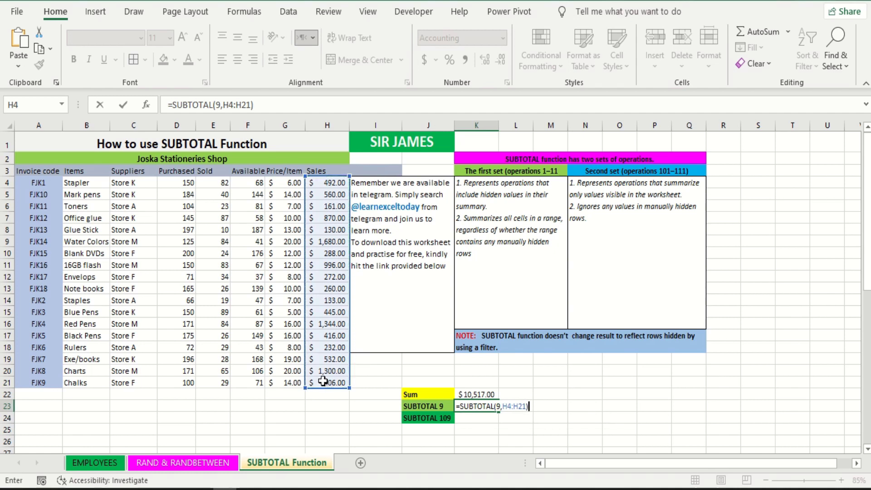
key(Return)
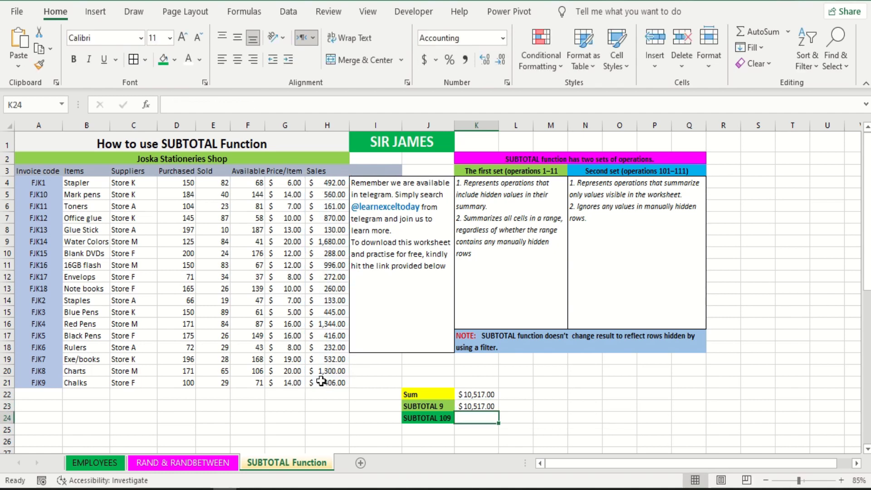
click(472, 405)
click(479, 393)
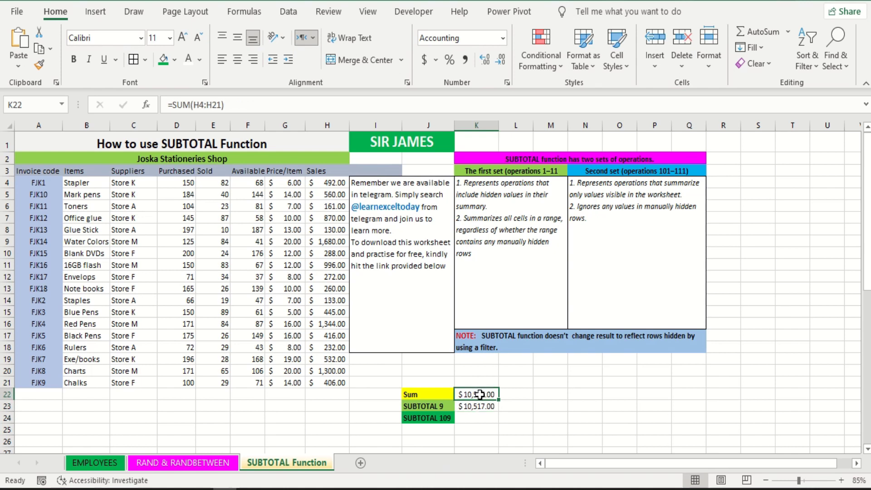
click(476, 403)
Total the Sales values in K24, beside the SUBTOTAL 109 label, with =SUBTOTAL(109,H4:H21) and compare the three totals.
click(474, 417)
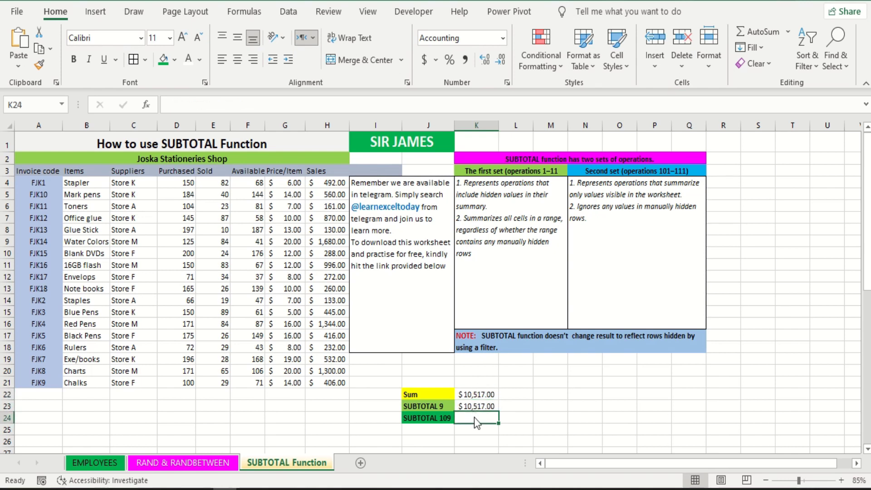
text(=)
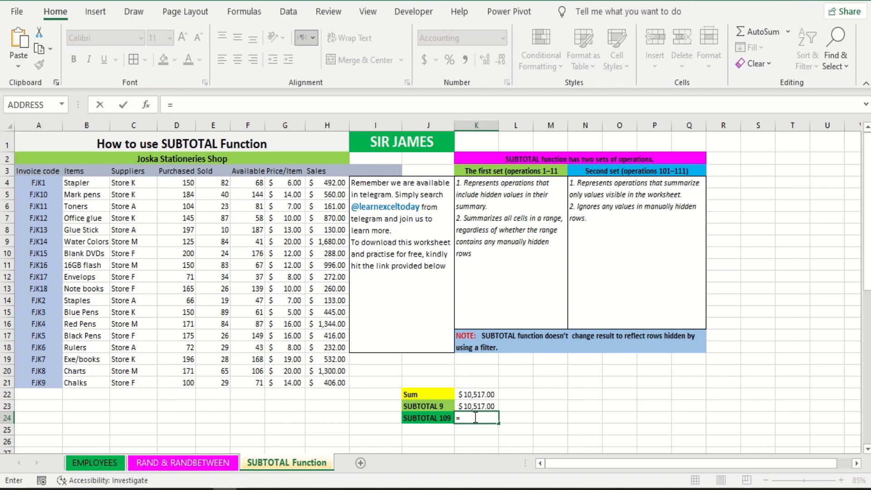
text(SUB)
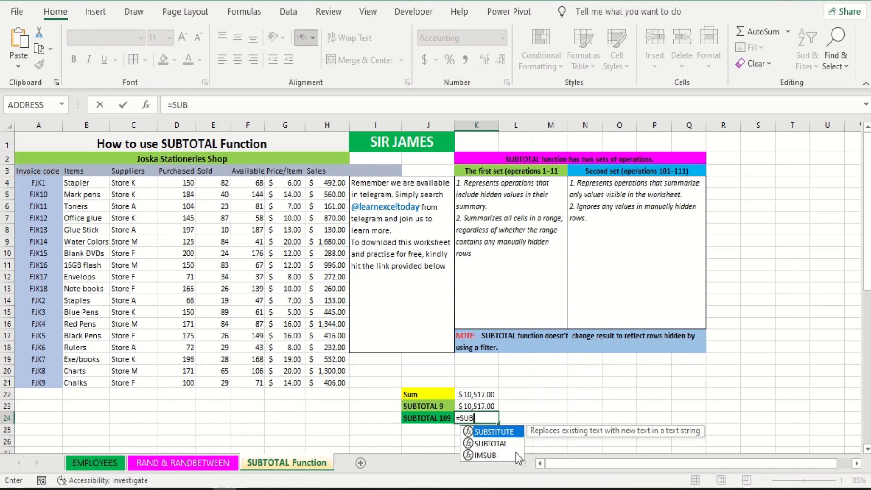
double_click(505, 444)
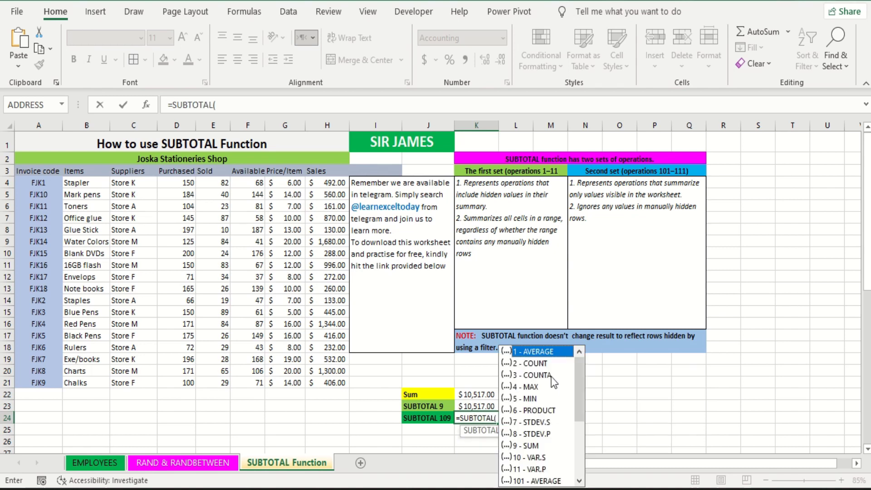
scroll(535, 463, down, 3)
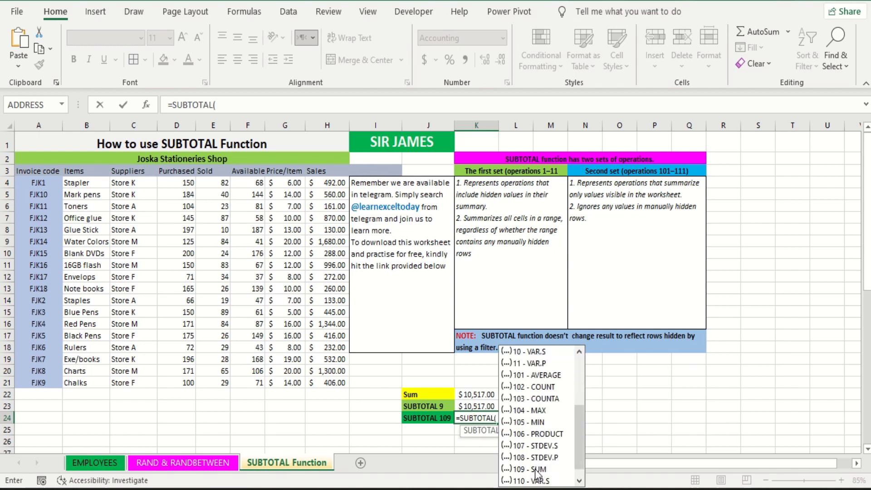
double_click(537, 470)
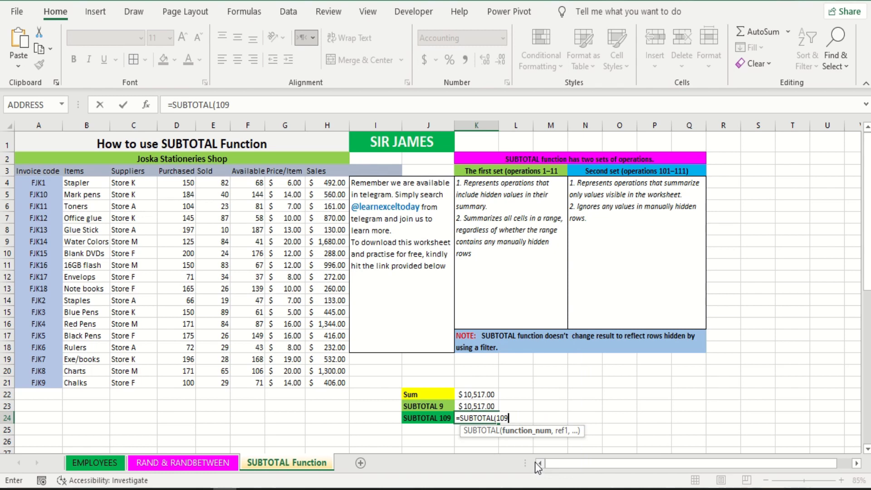
text(,)
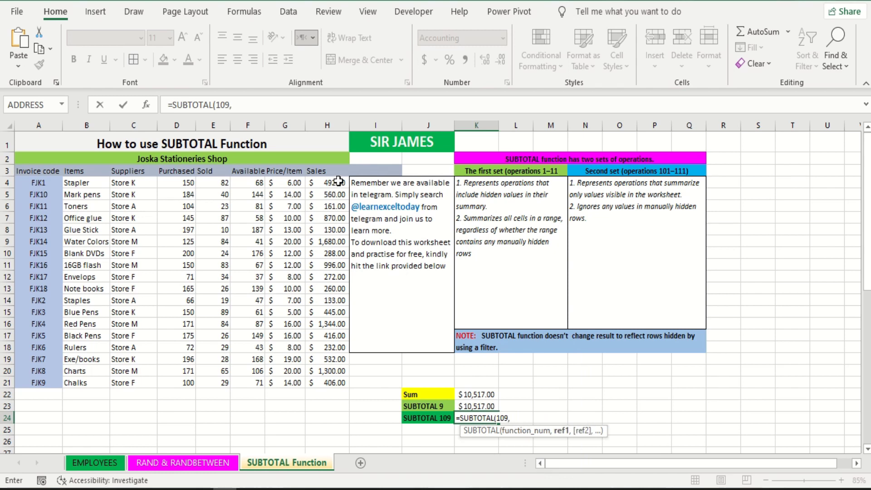
drag(339, 182, 336, 377)
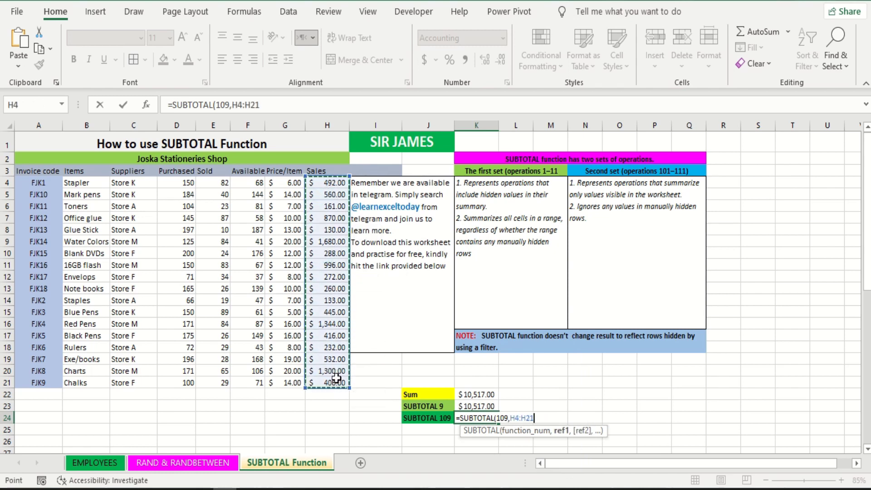
text())
key(Return)
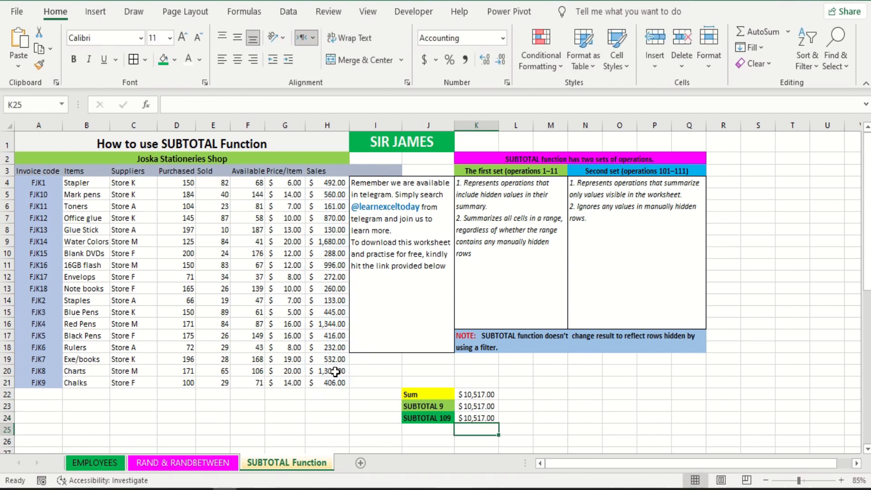
drag(475, 394, 474, 424)
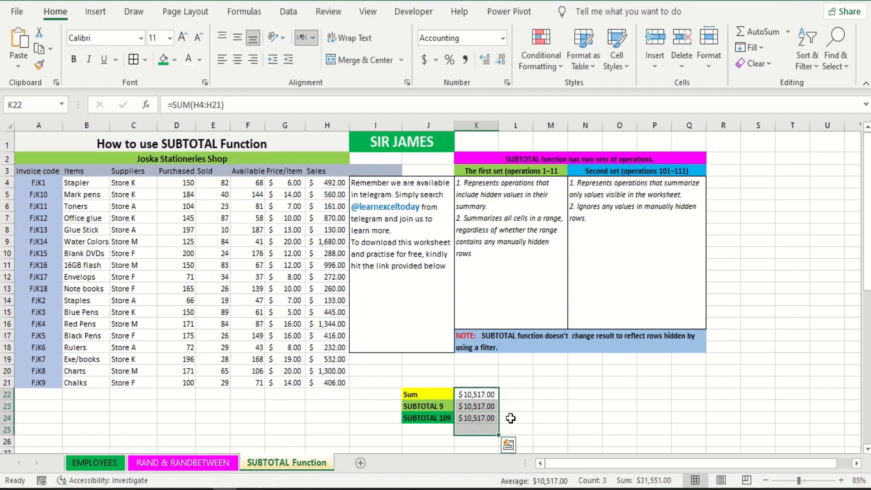
click(490, 417)
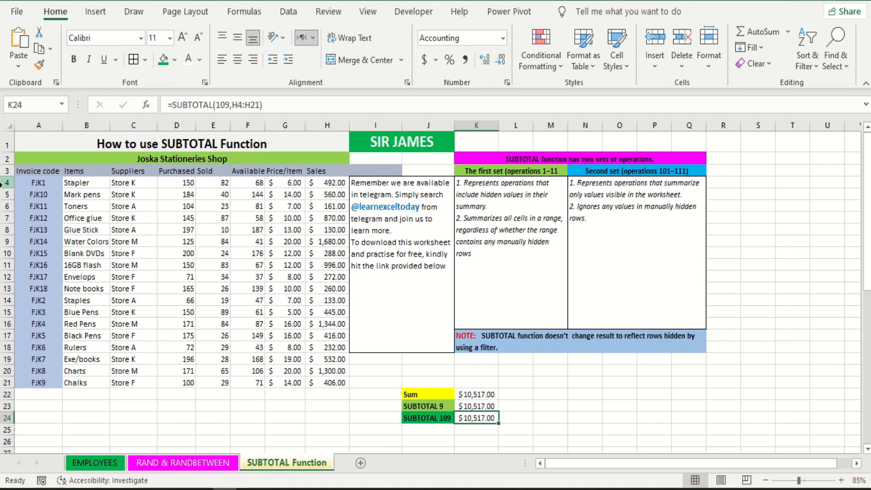
Hide rows 4 to 9 and compare the SUBTOTAL 109 result in K24 with the quick sum of the visible Sales values.
drag(2, 184, 8, 240)
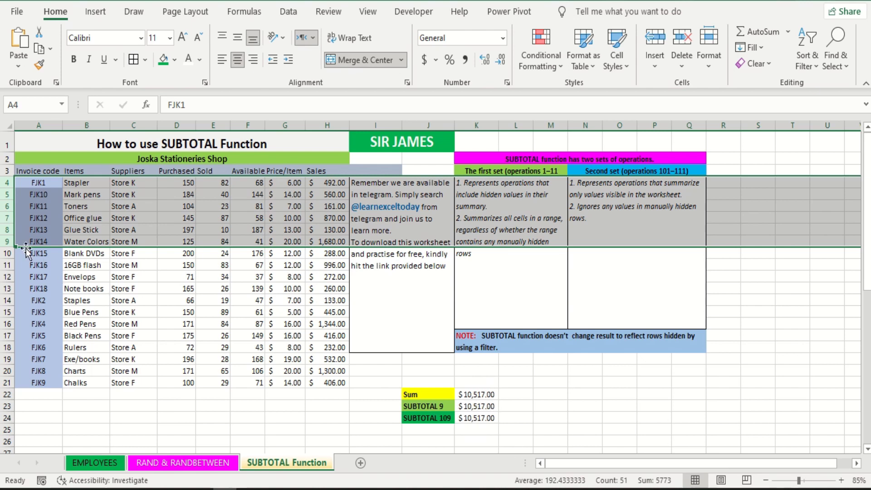
right_click(6, 222)
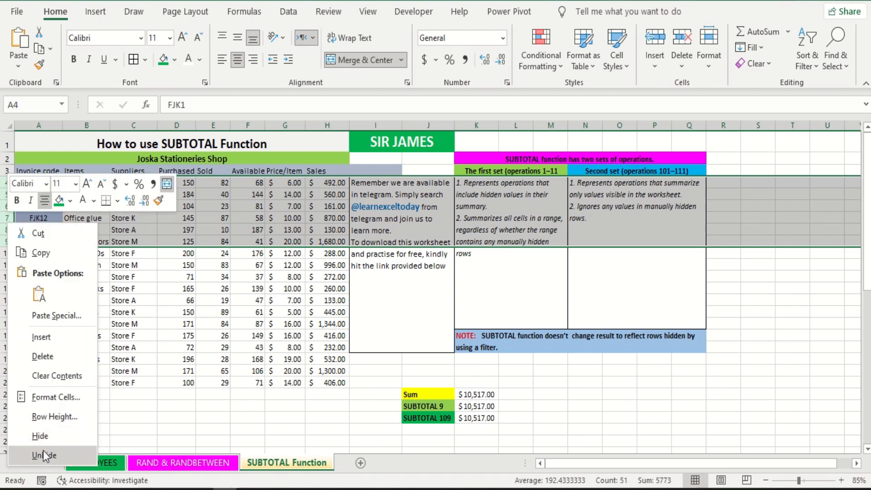
click(43, 436)
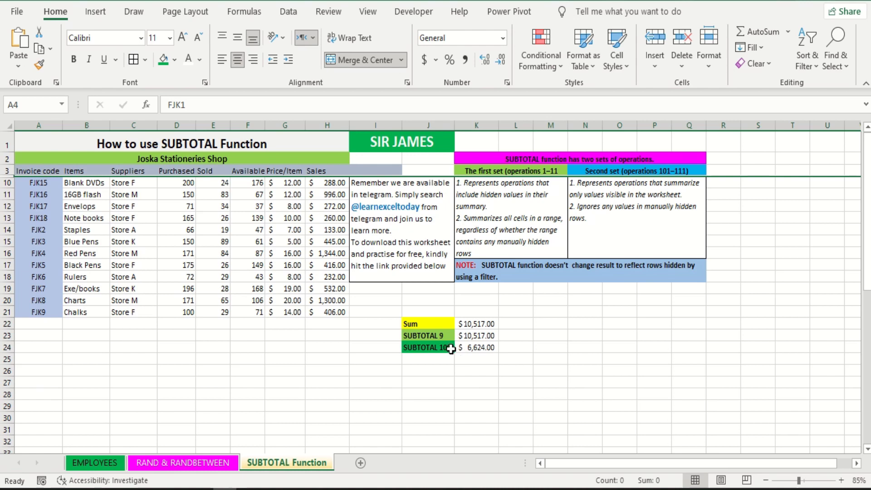
click(473, 349)
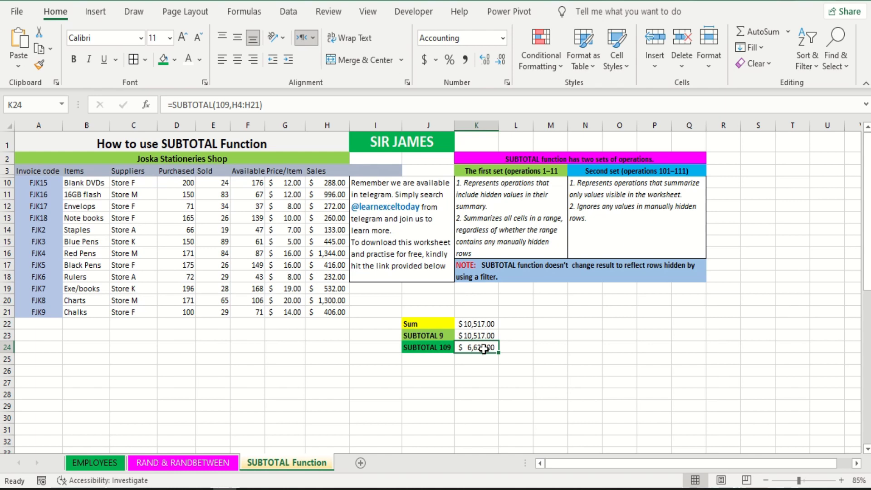
drag(331, 185, 335, 310)
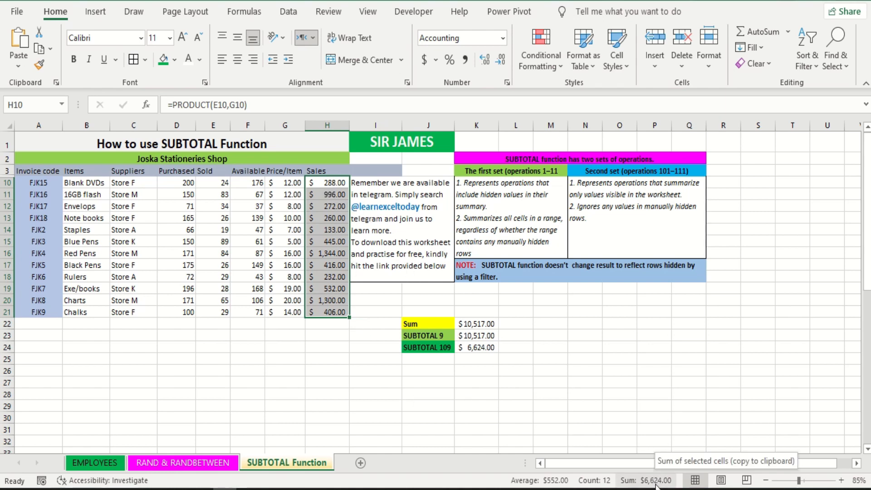
click(483, 347)
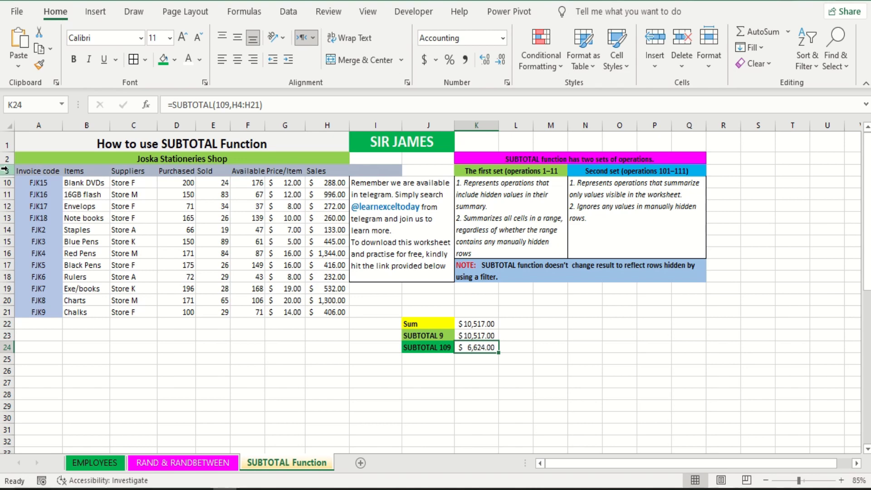
Unhide rows 4 to 9 and check the three totals in K22:K24 again.
drag(6, 170, 6, 244)
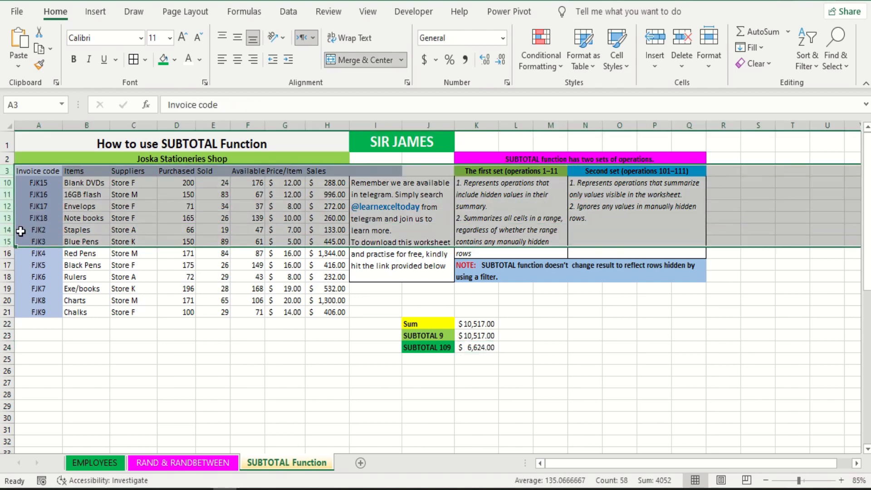
right_click(22, 228)
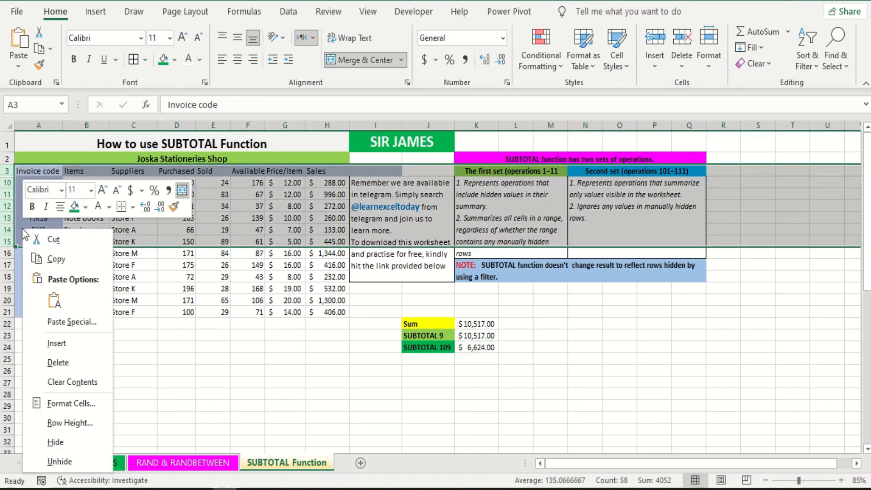
click(58, 461)
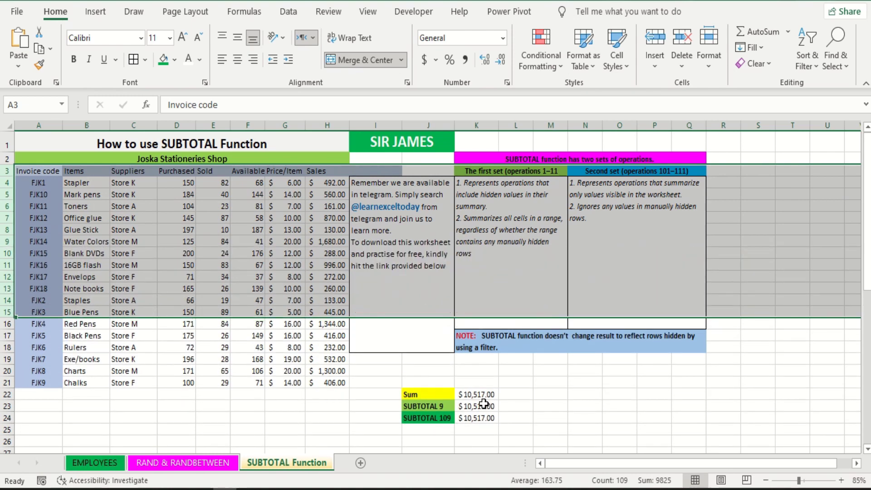
drag(480, 394, 472, 418)
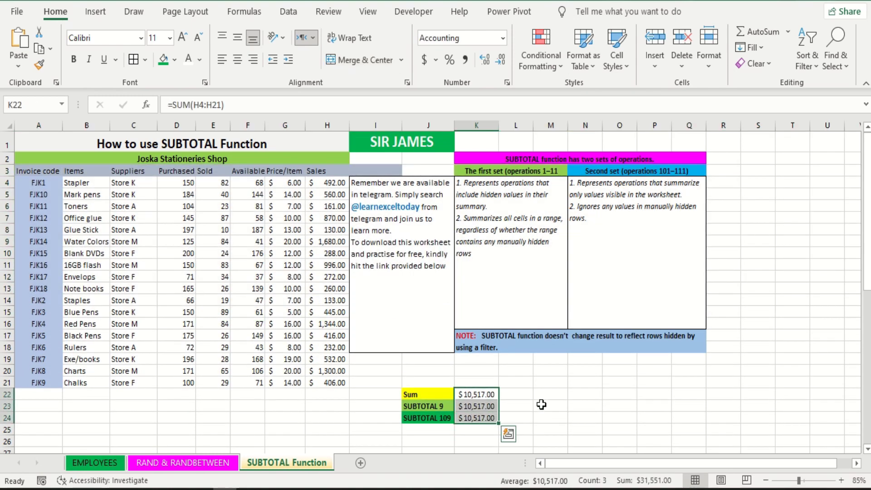
click(541, 404)
Review the SUBTOTAL 9 and SUBTOTAL 109 rows, the note on filtered rows, and the descriptions of both sets of operations.
click(433, 408)
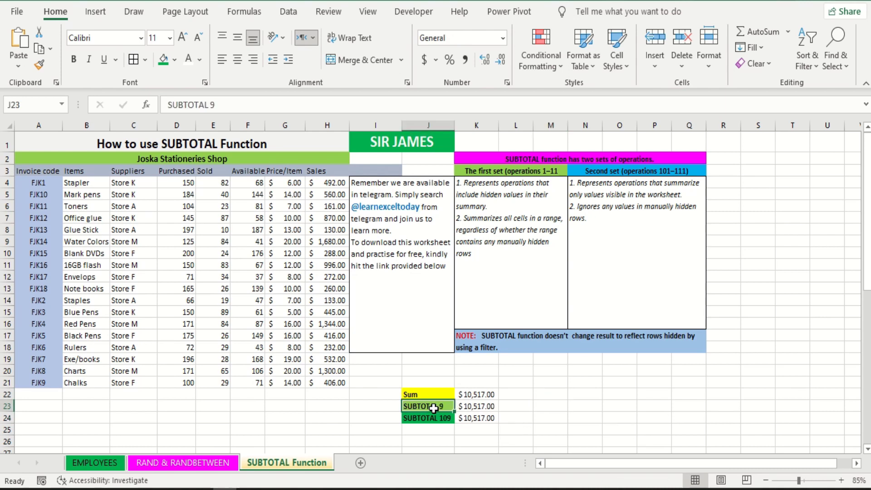
click(444, 421)
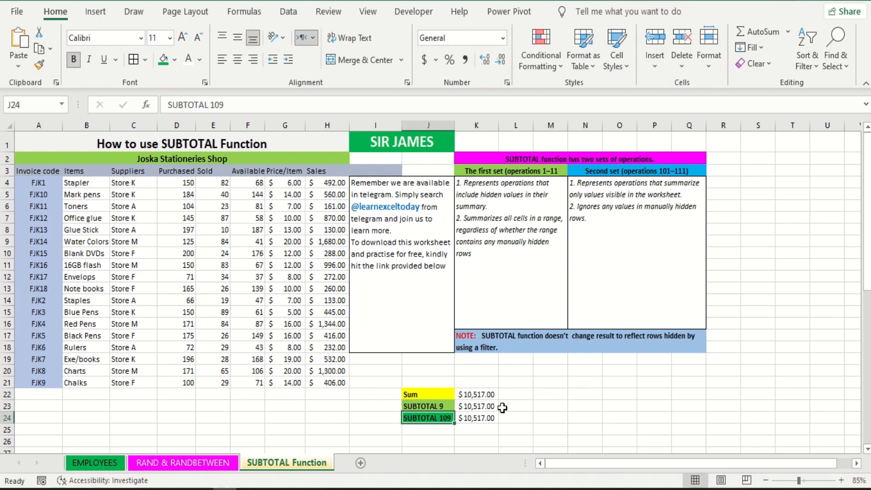
click(383, 404)
drag(388, 405, 517, 406)
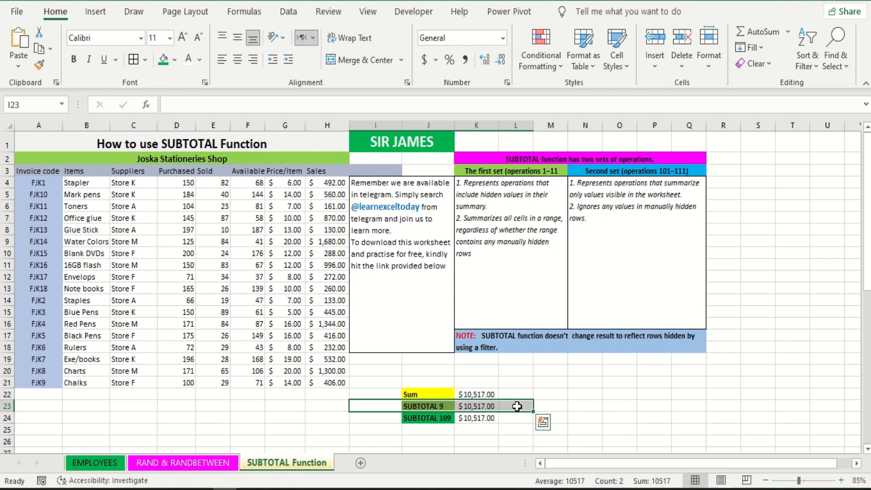
click(430, 418)
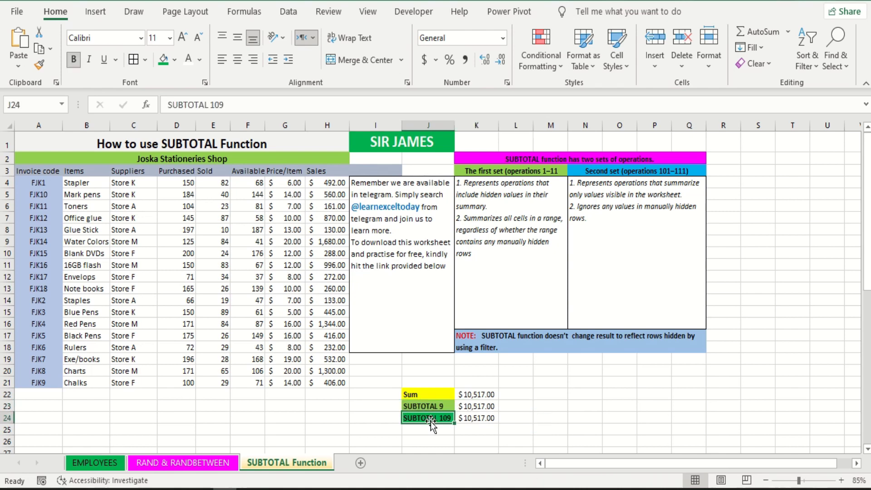
drag(385, 420, 517, 421)
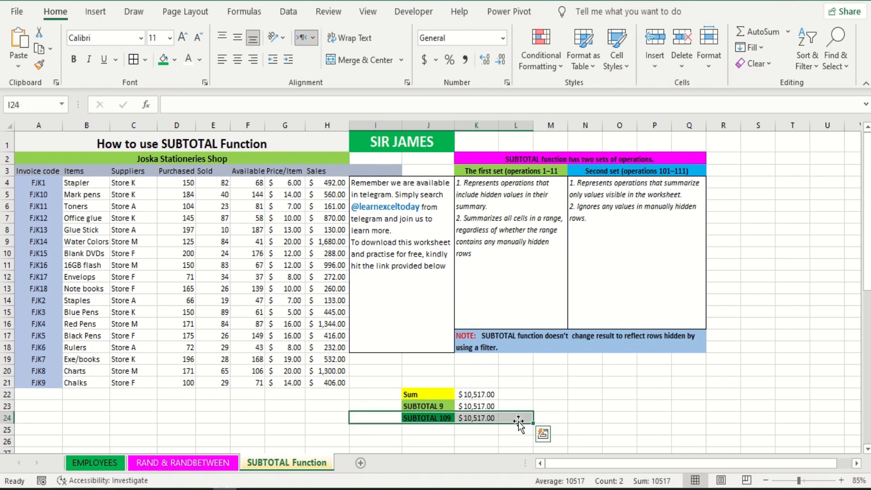
click(606, 397)
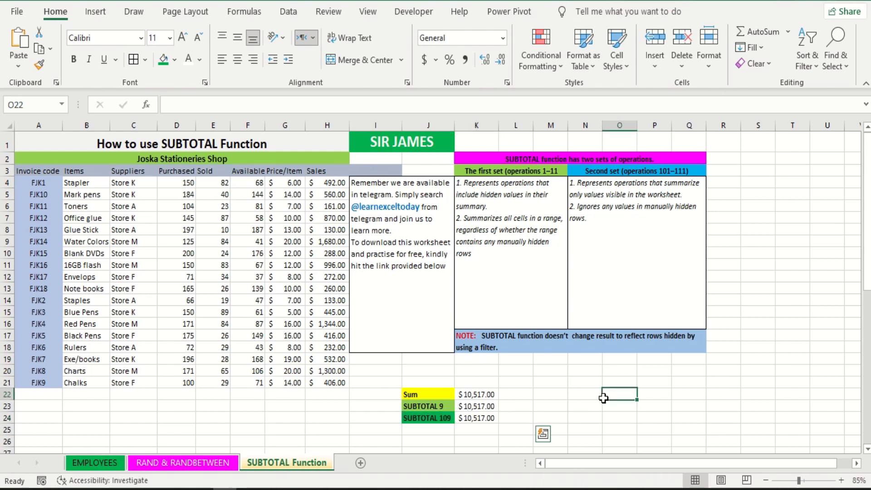
click(531, 345)
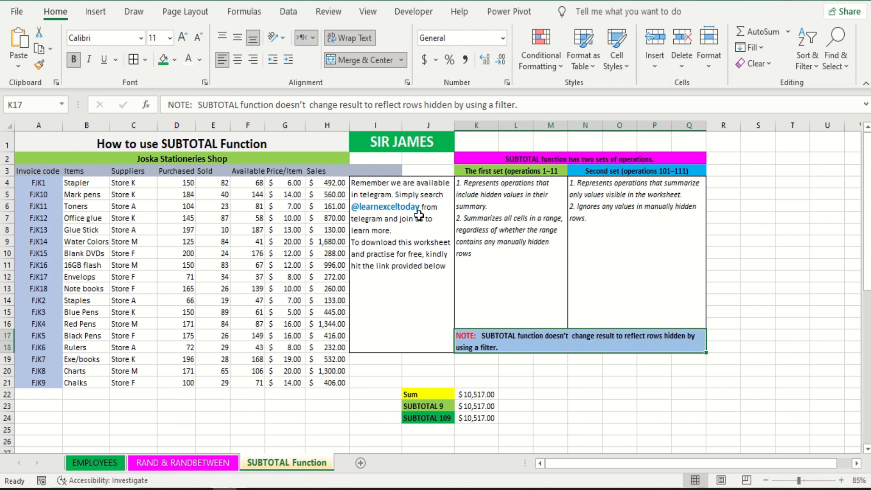
click(489, 247)
click(609, 249)
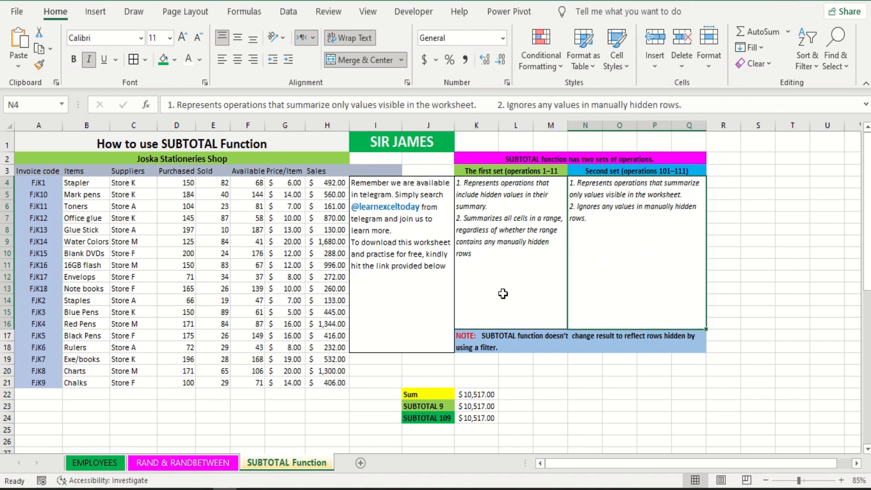
scroll(498, 292, down, 1)
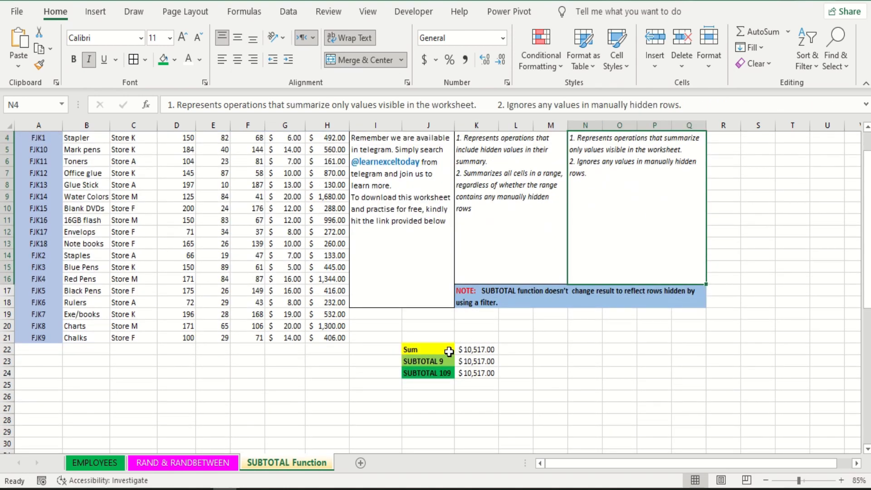